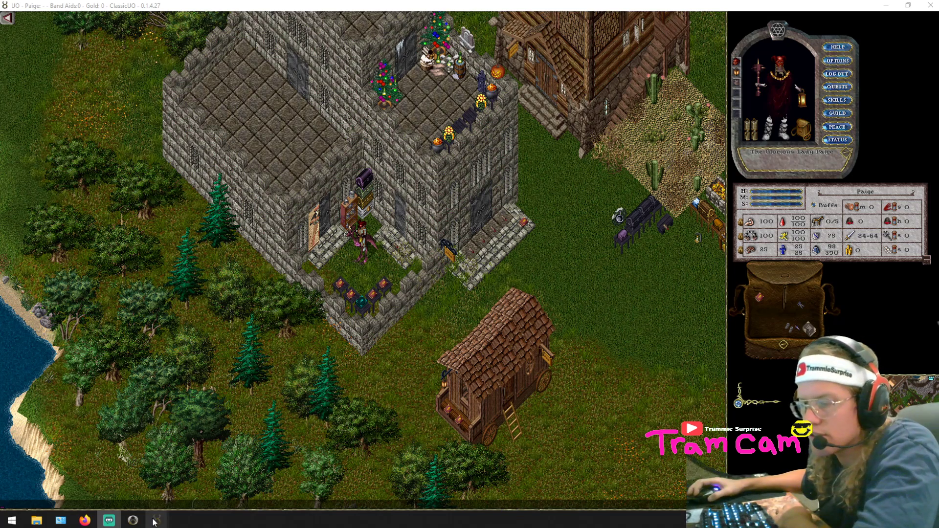
Step: Bring Razor up from the taskbar preview and move its window to the upper right
mouse_move(157, 520)
left_click(186, 475)
left_click_drag(318, 202, 580, 27)
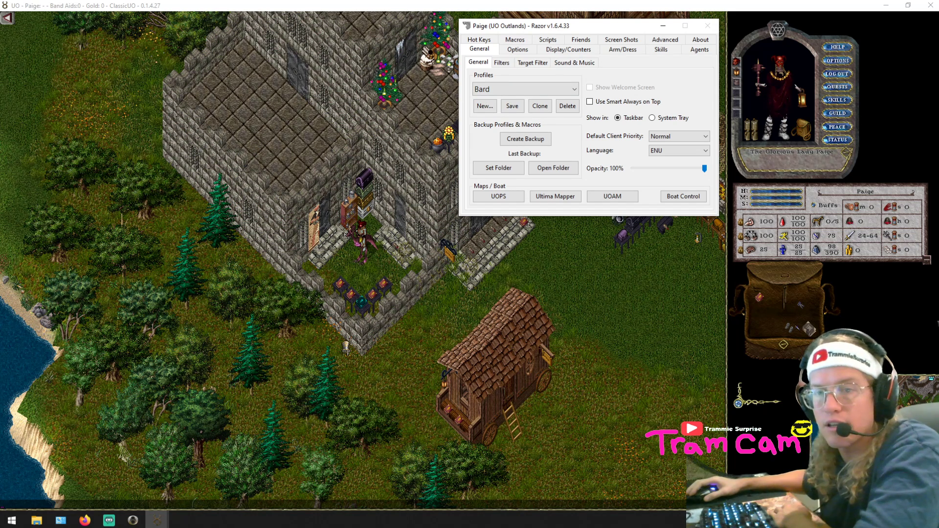
Step: Hide Razor behind ClassicUO so the character outside the stone house is visible
left_click(698, 238)
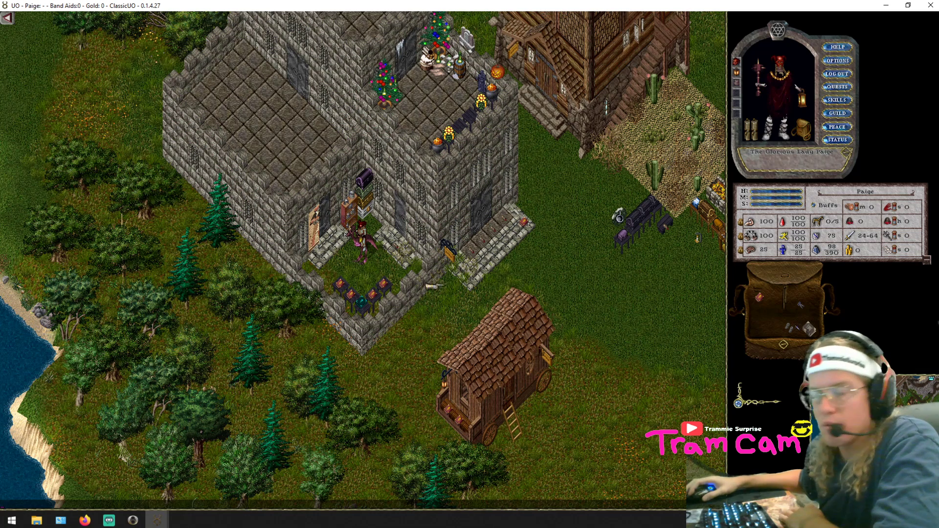
Step: Toggle hamstring three times with F1, ending on the 'refrain from hamstring attempts' message
key("F1")
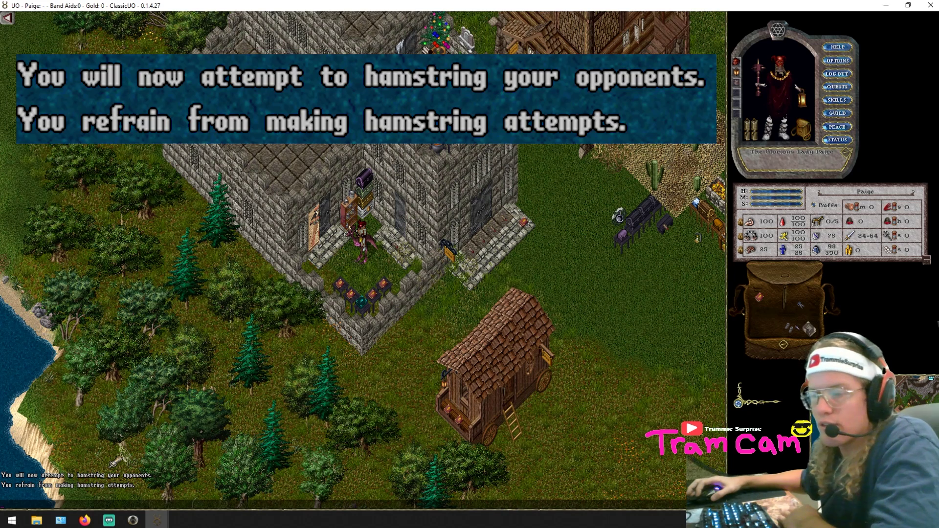
key("F1")
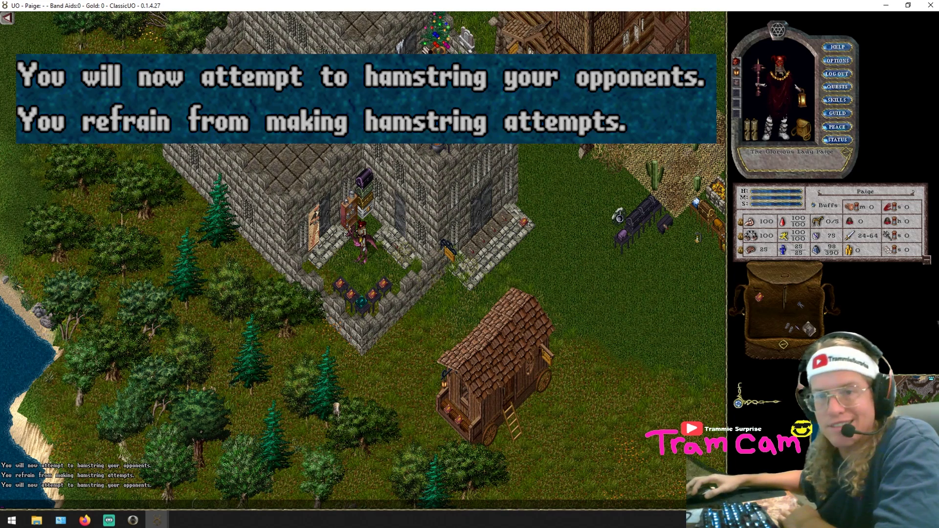
key("F1")
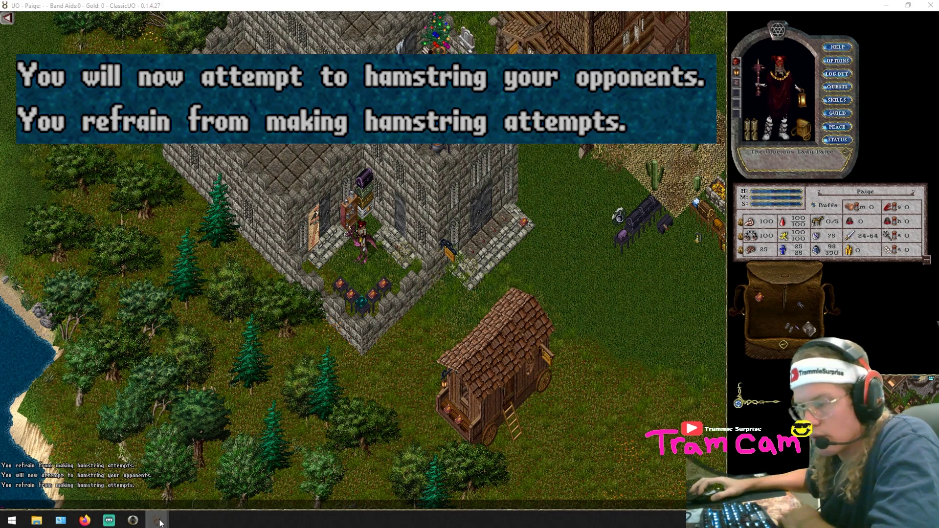
Step: Open Razor's overhead messages editor and search 'You will now attempt to hamstring your opponents.'
mouse_move(158, 520)
left_click(211, 482)
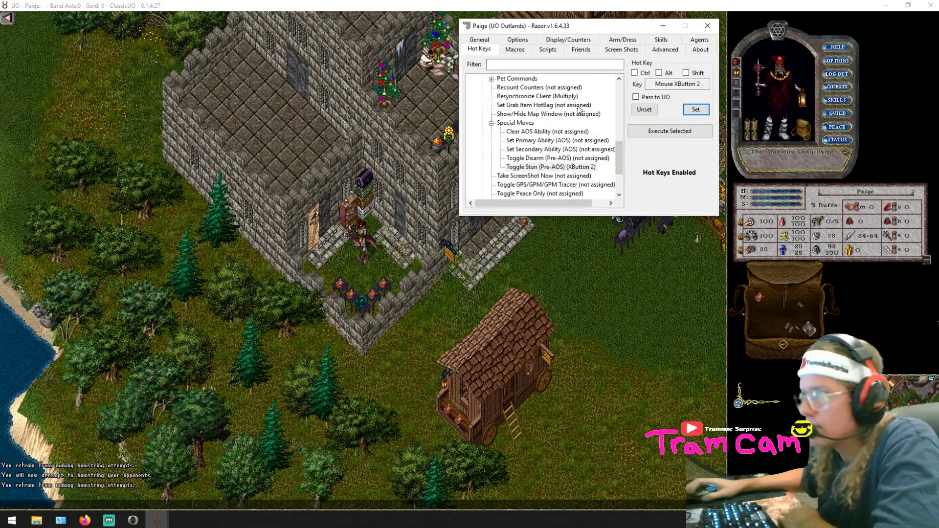
left_click(518, 40)
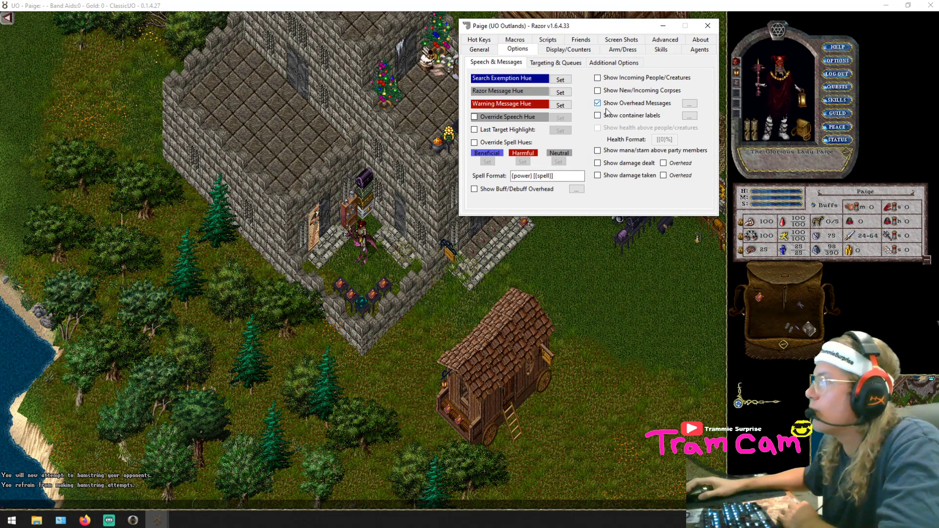
left_click(690, 103)
left_click(118, 75)
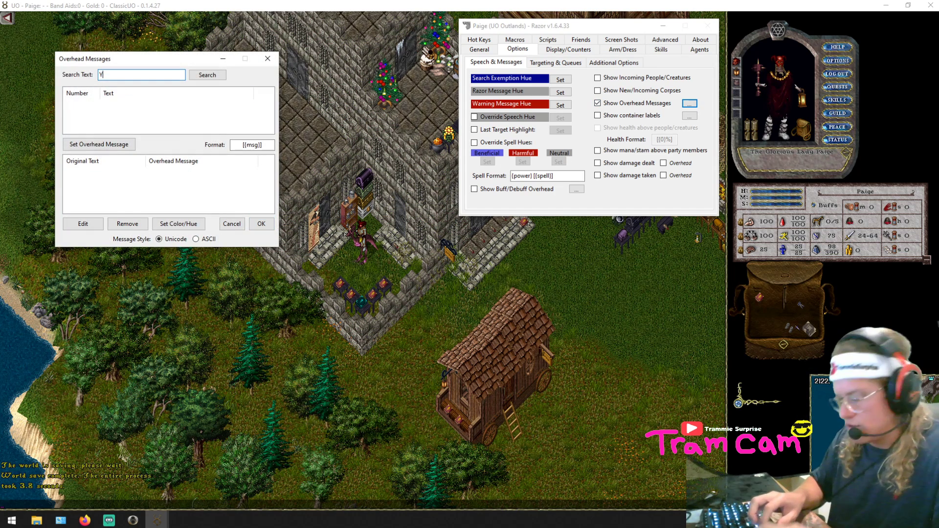
type("You will now ")
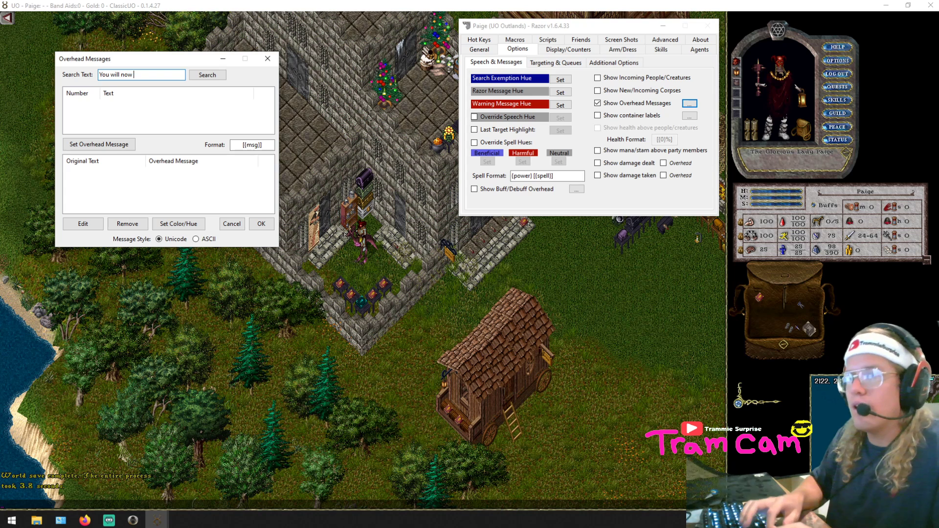
type("attempt to hamstring your oppon")
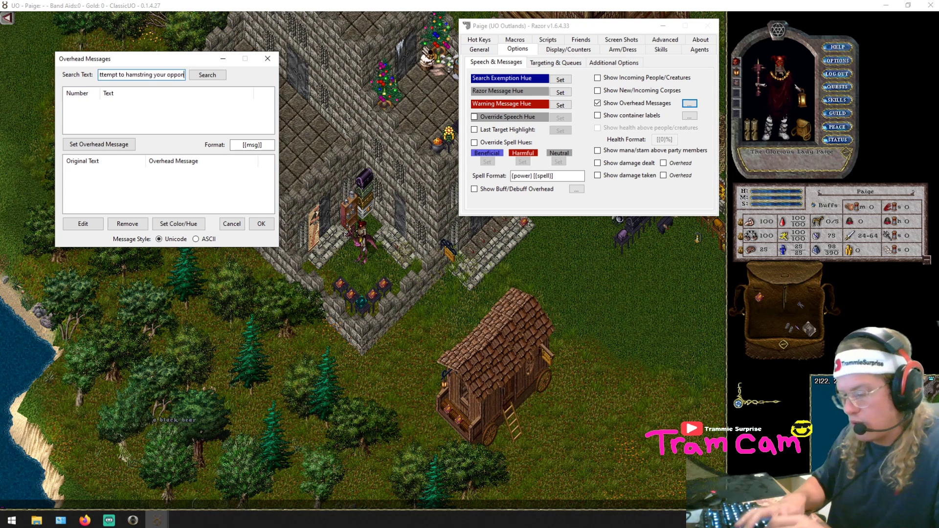
type("ents.")
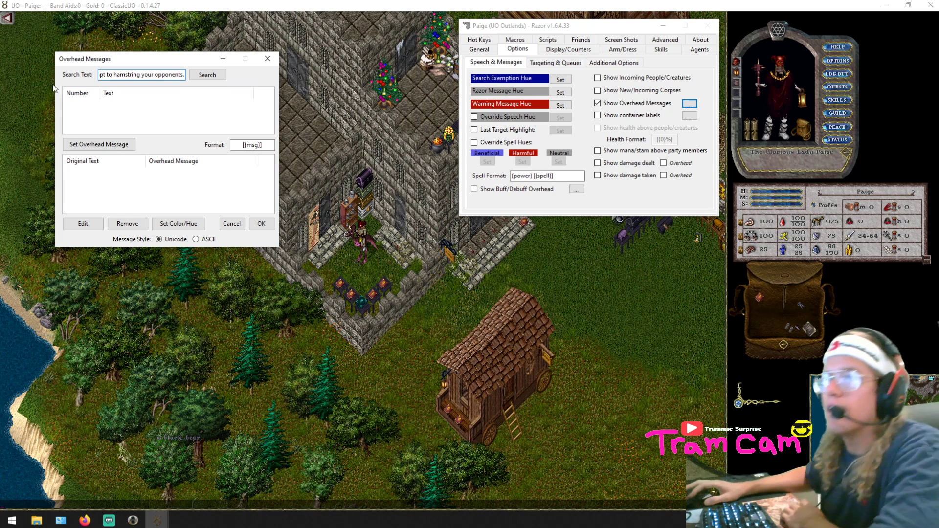
Step: Map the hamstring-on line to overhead text 'HAM: ON' in green hue 68, then save
left_click(117, 144)
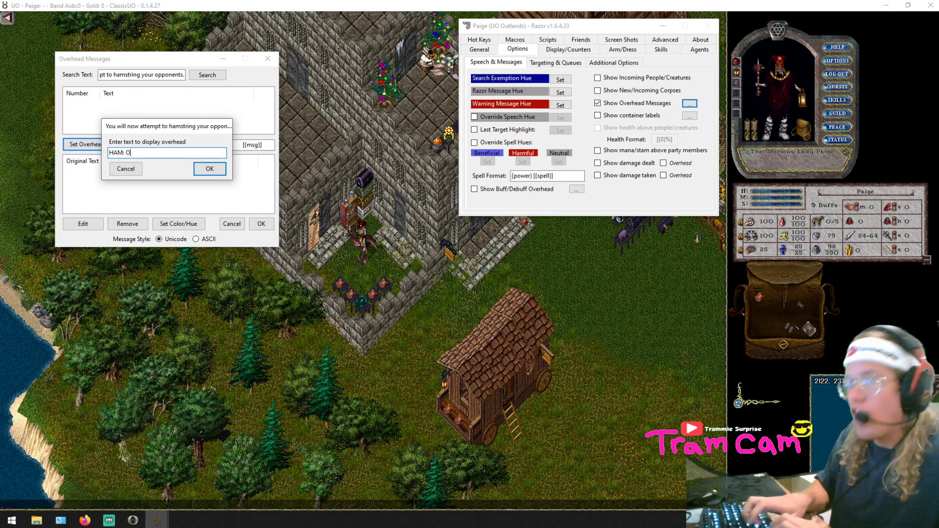
left_click(211, 169)
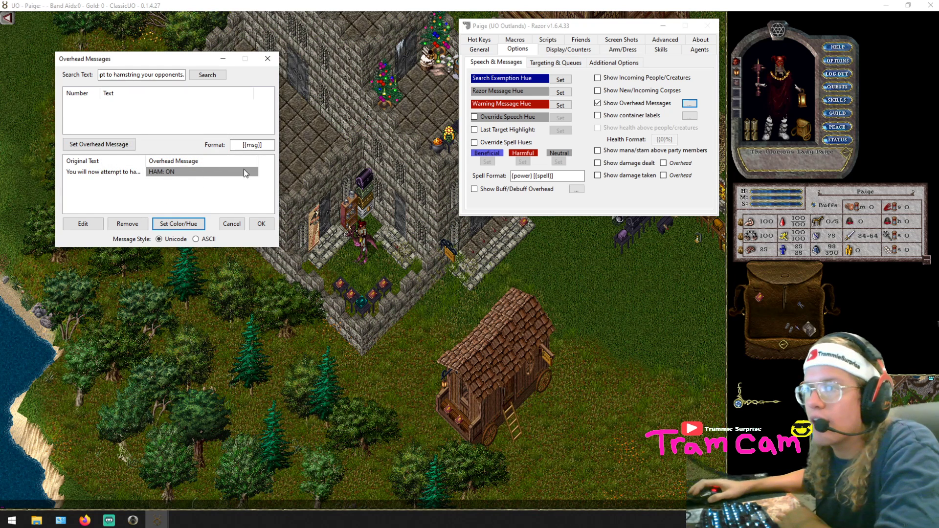
left_click(95, 174)
left_click(169, 228)
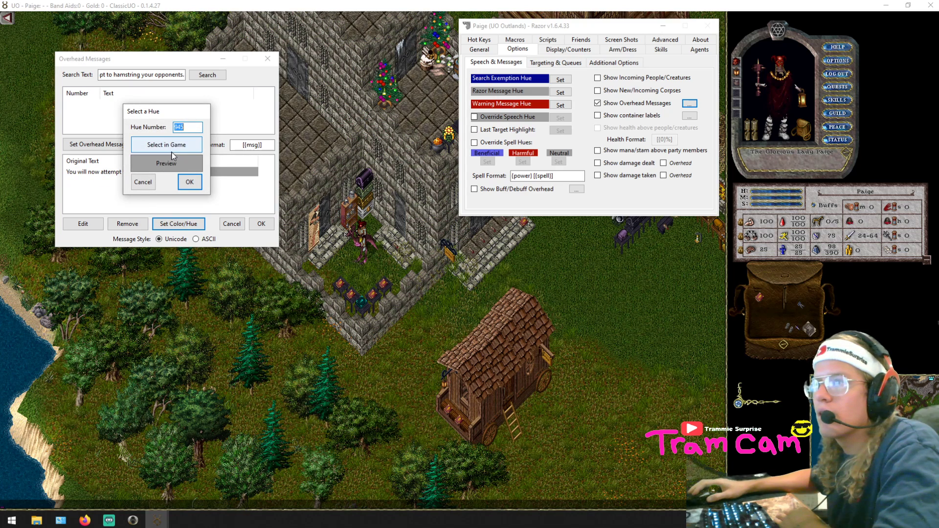
left_click(171, 152)
left_click(473, 246)
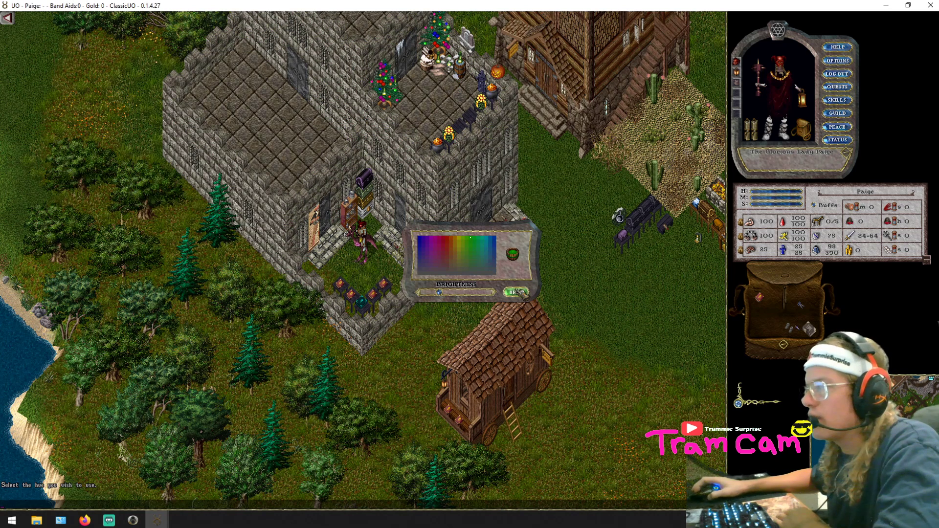
left_click(515, 293)
left_click(189, 182)
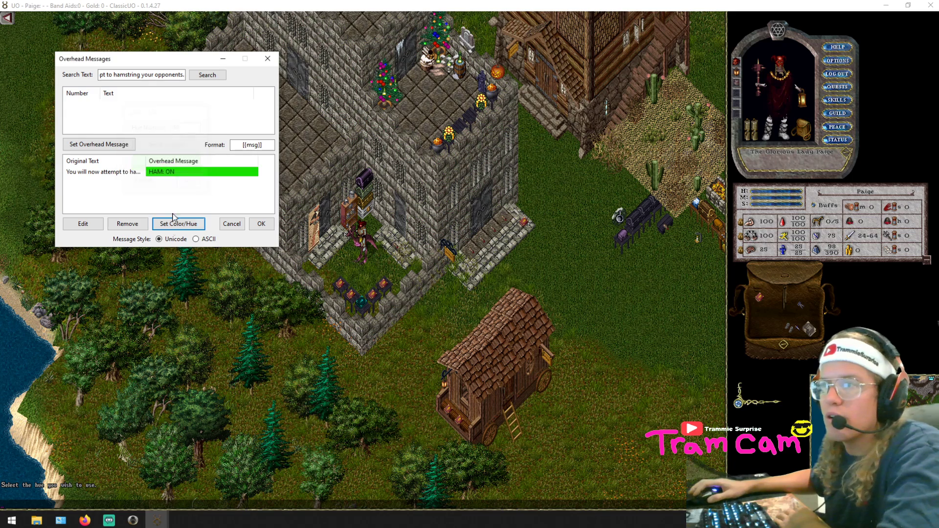
left_click(261, 224)
Step: Toggle hamstring with F1/F2 to see the green HAM: ON overhead, then bring Razor back
key("F1")
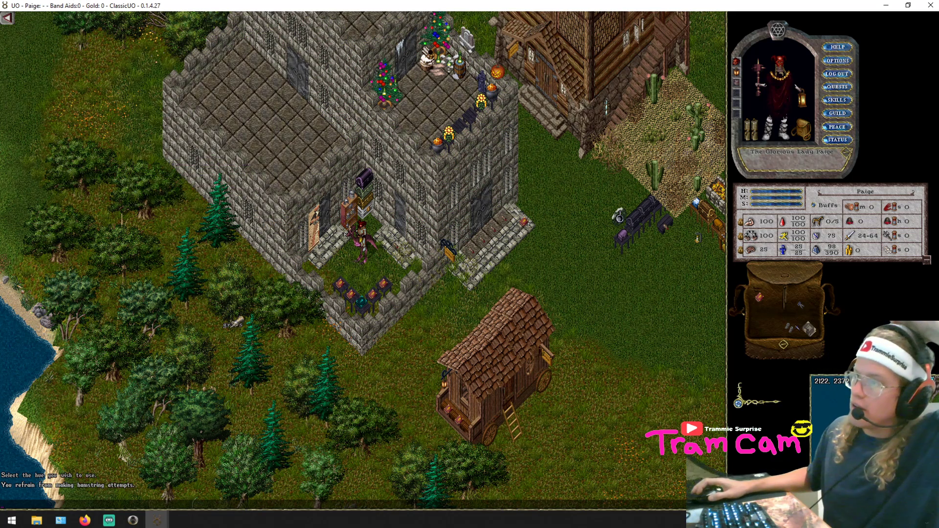
key("F1")
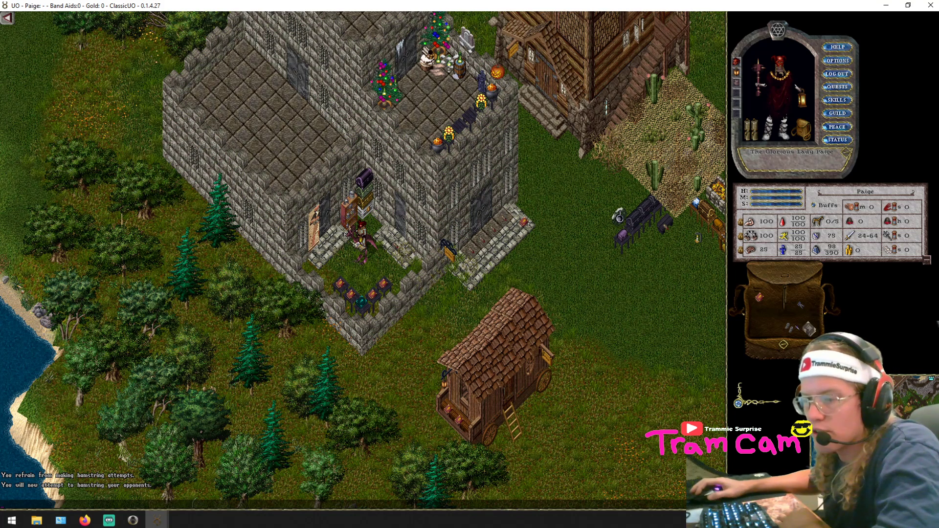
key("F2")
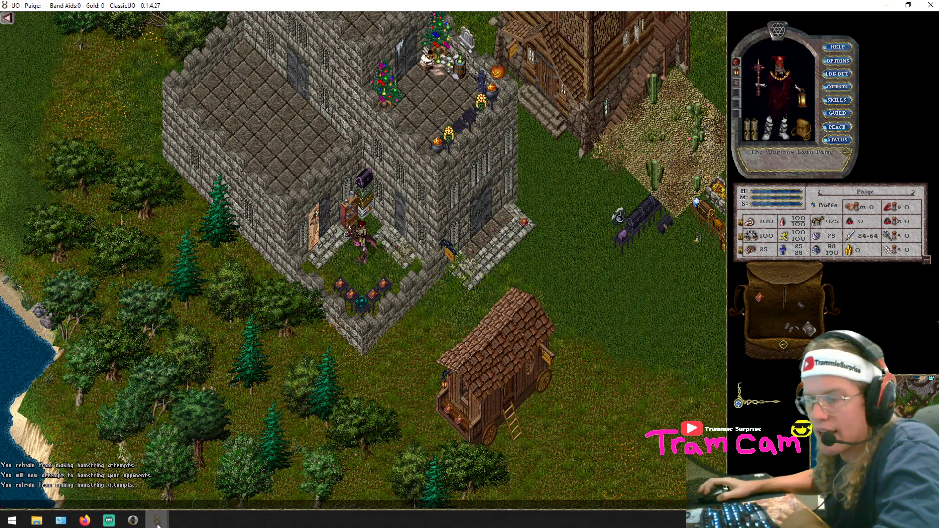
mouse_move(158, 522)
left_click(223, 482)
Step: Search 'You refrain from making hamstring attempts.' and map it to overhead text 'HAM: OFF'
left_click(690, 104)
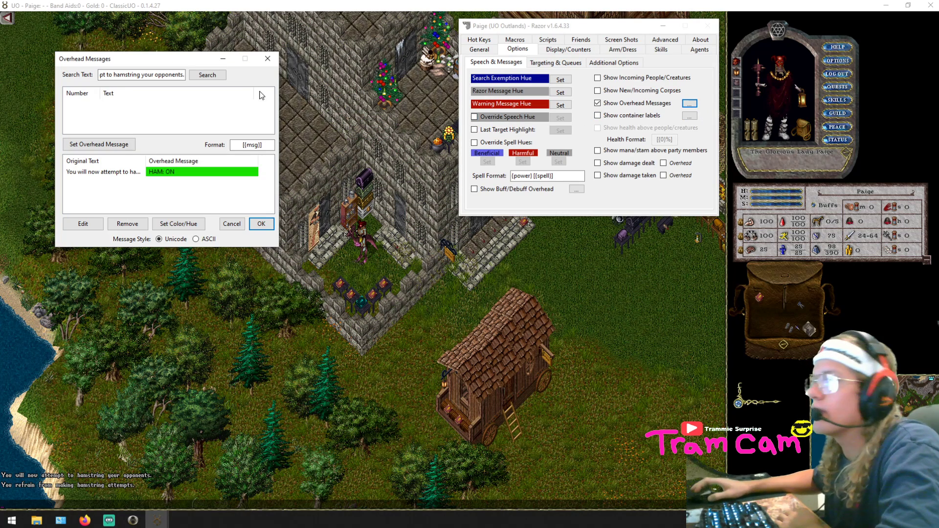
left_click(184, 74)
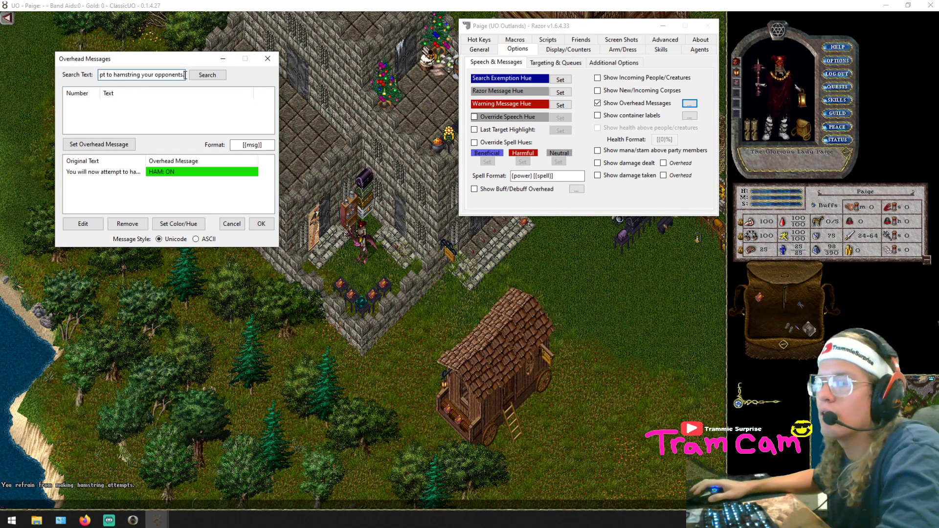
type("You ")
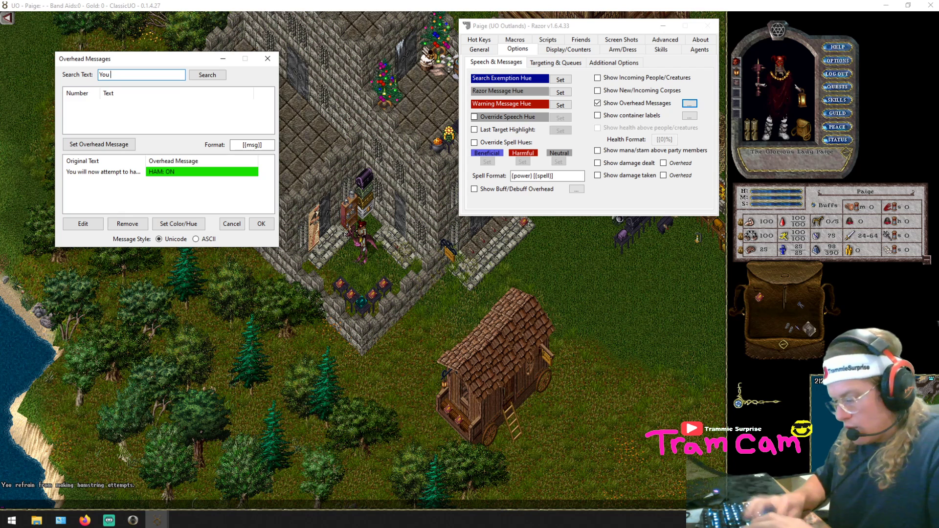
type("refrain from making hamstring attempts")
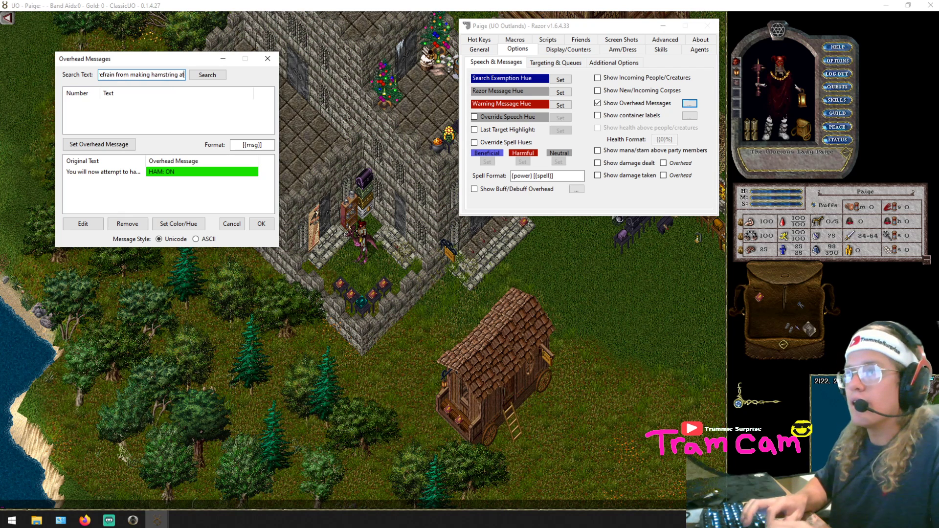
type(".")
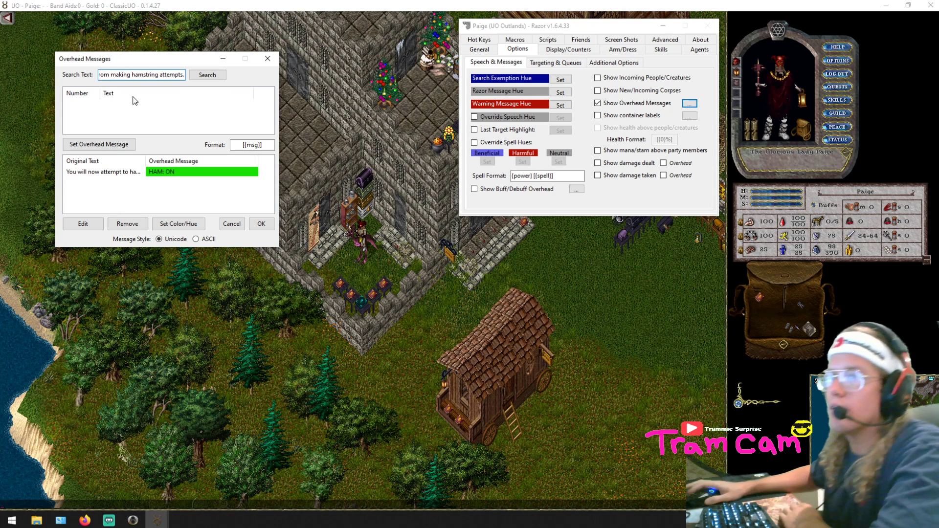
left_click(120, 146)
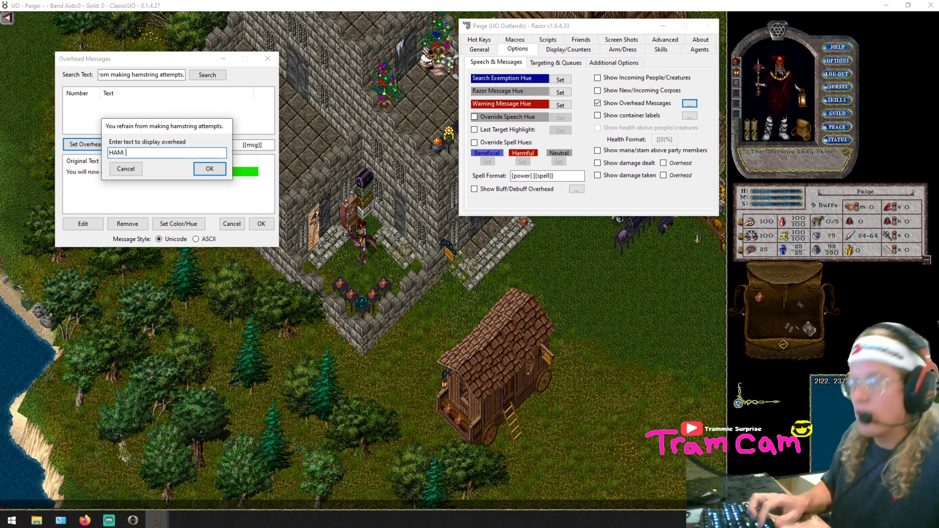
left_click(200, 170)
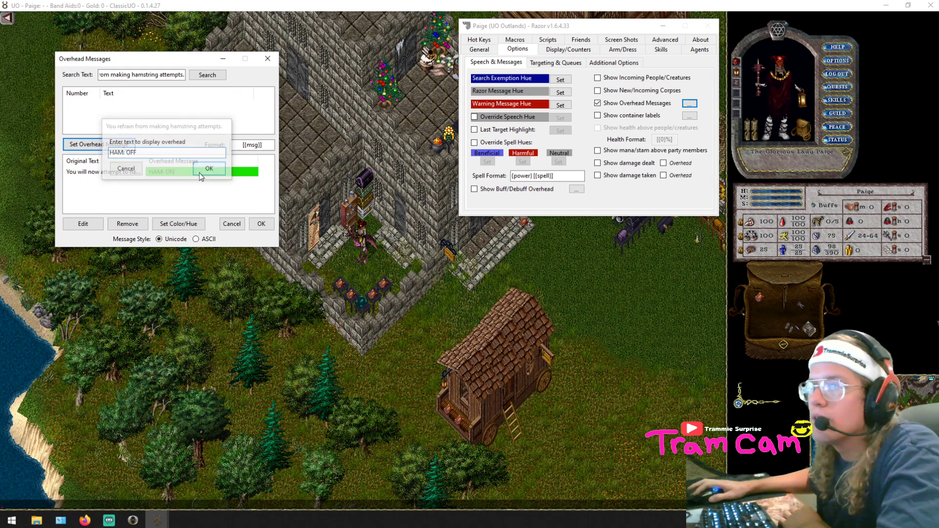
Step: Give HAM: OFF red hue 33 picked in game and save the overhead list
left_click(161, 182)
left_click(178, 224)
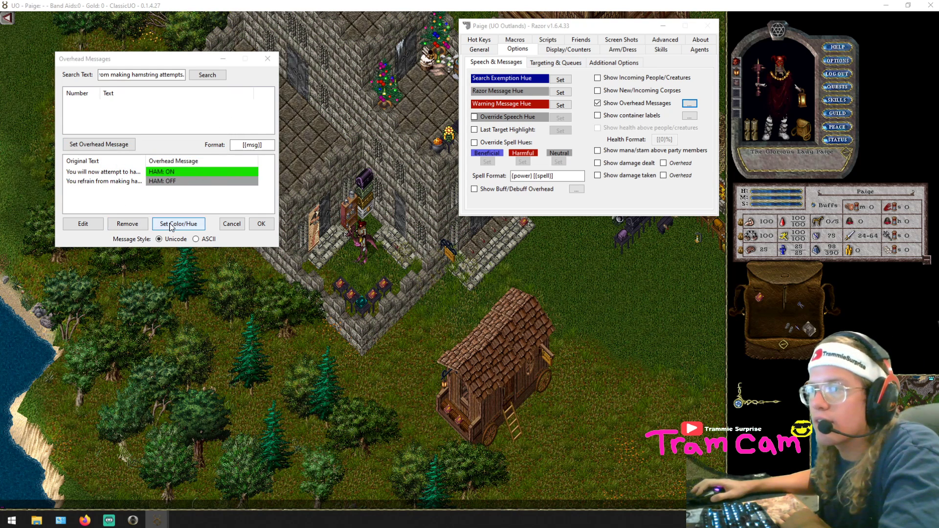
left_click(181, 147)
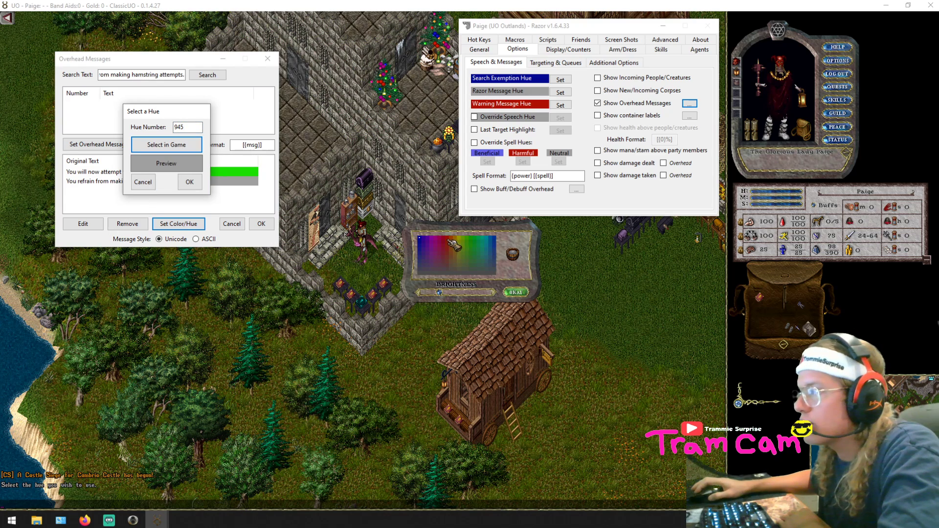
left_click(443, 239)
left_click(515, 292)
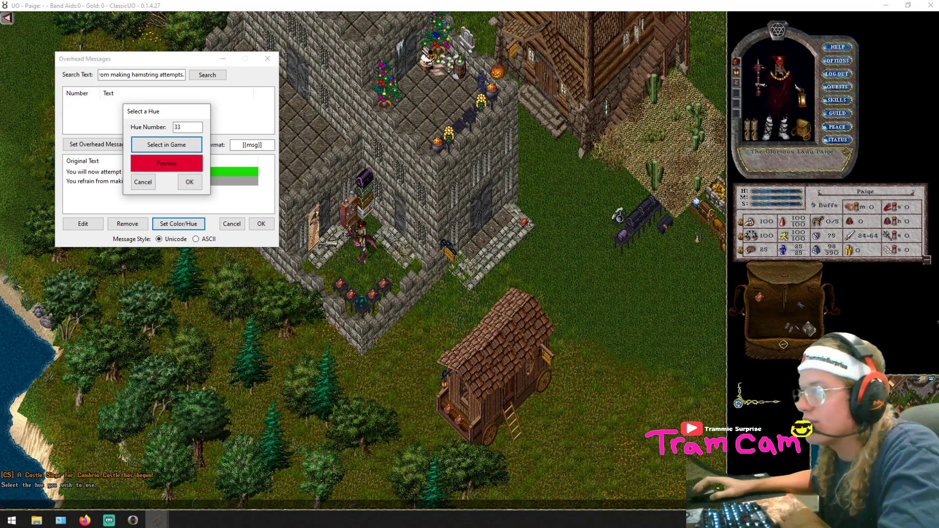
left_click(186, 182)
left_click(262, 224)
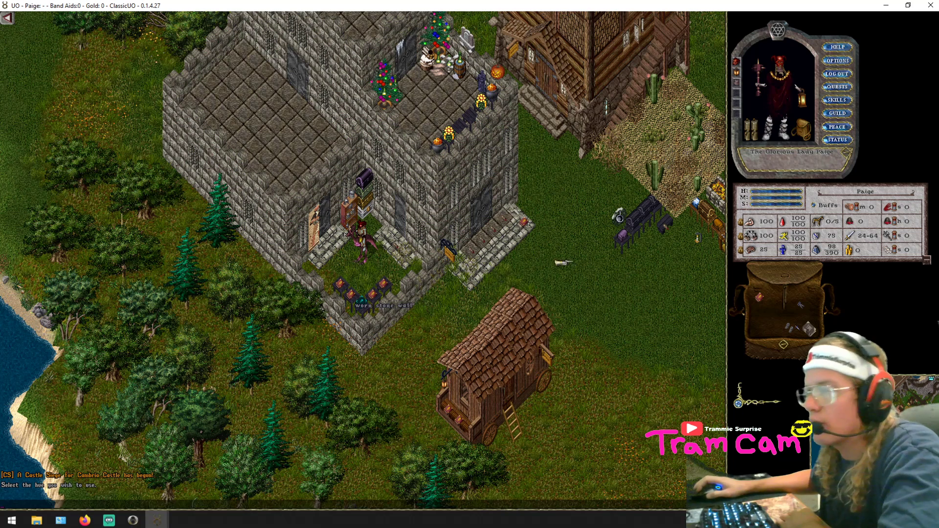
Step: Toggle hamstring with F1 to check the coloured HAM overheads, then return to Razor
key("F1")
key("F1")
key("F1")
key("F1")
key("F1")
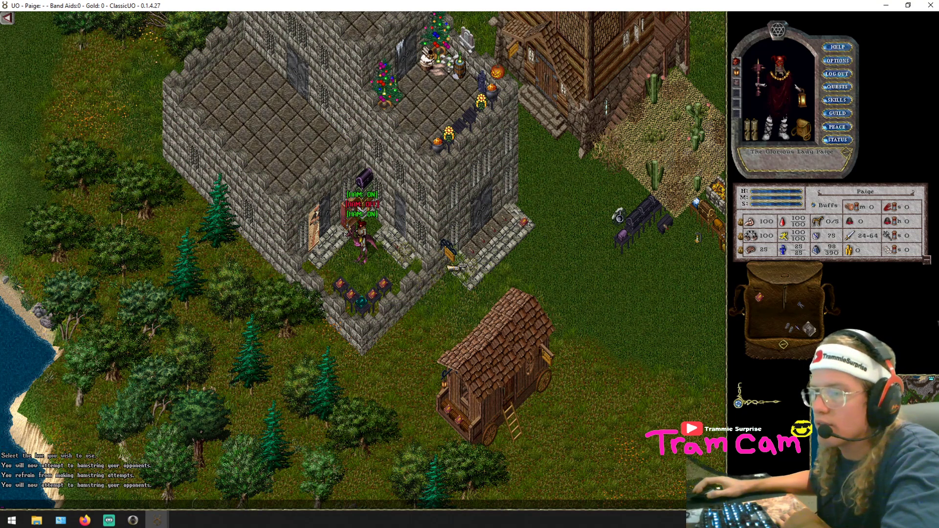
key("F1")
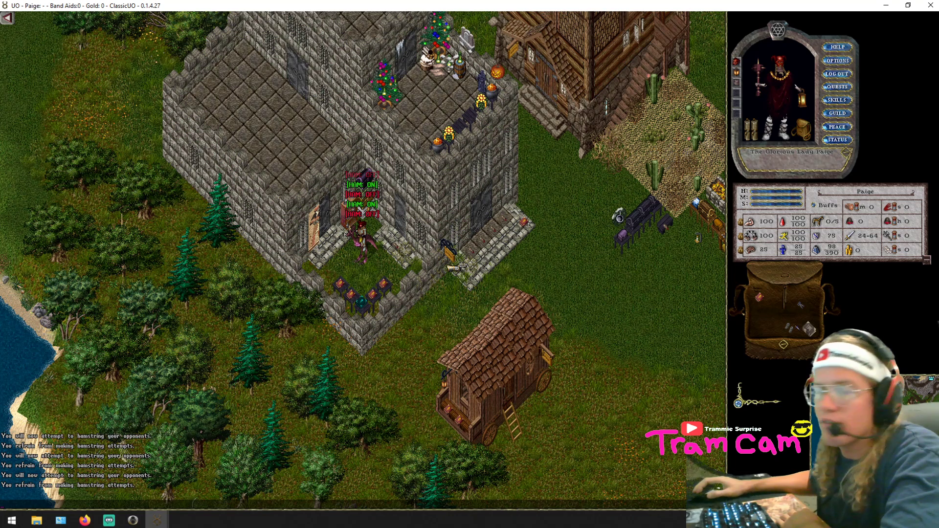
mouse_move(156, 520)
left_click(203, 471)
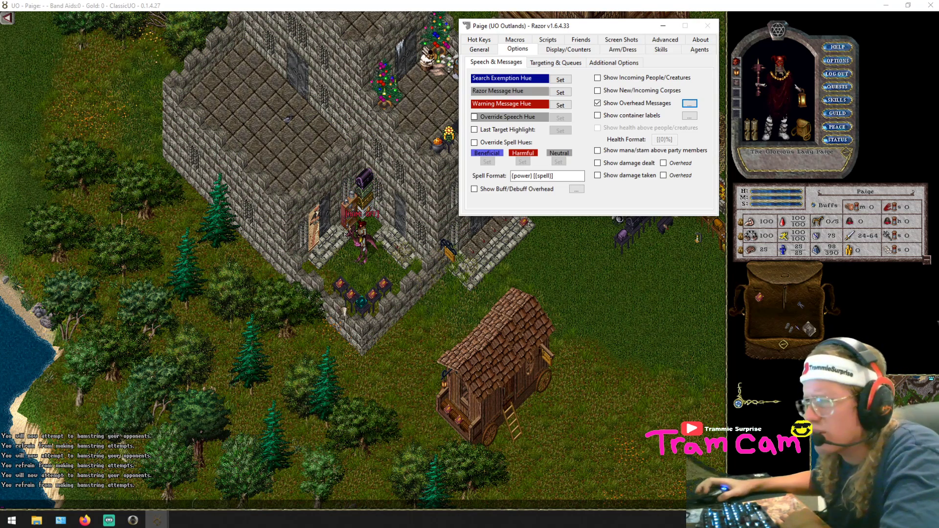
Step: Save the Bard profile from the General tab, then start tracking in game with F5
left_click(479, 49)
left_click(512, 105)
left_click(547, 296)
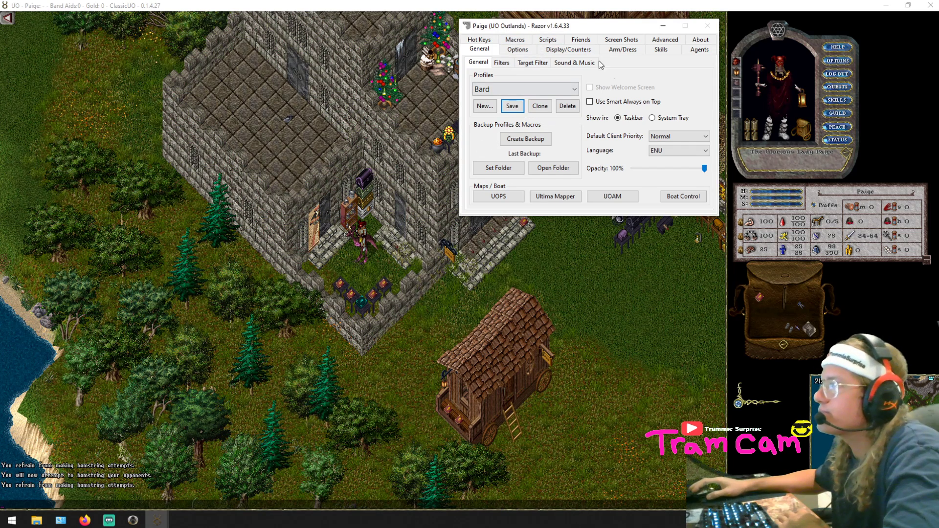
left_click(379, 307)
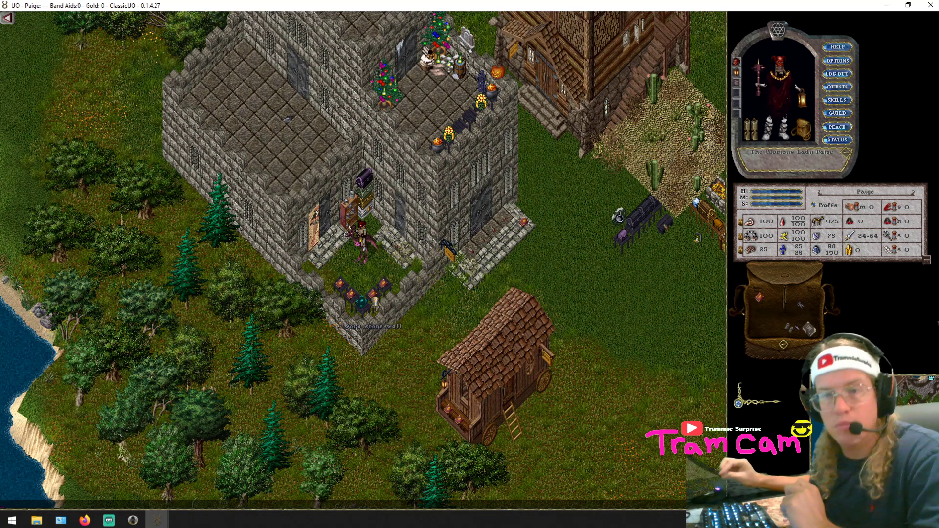
key("F5")
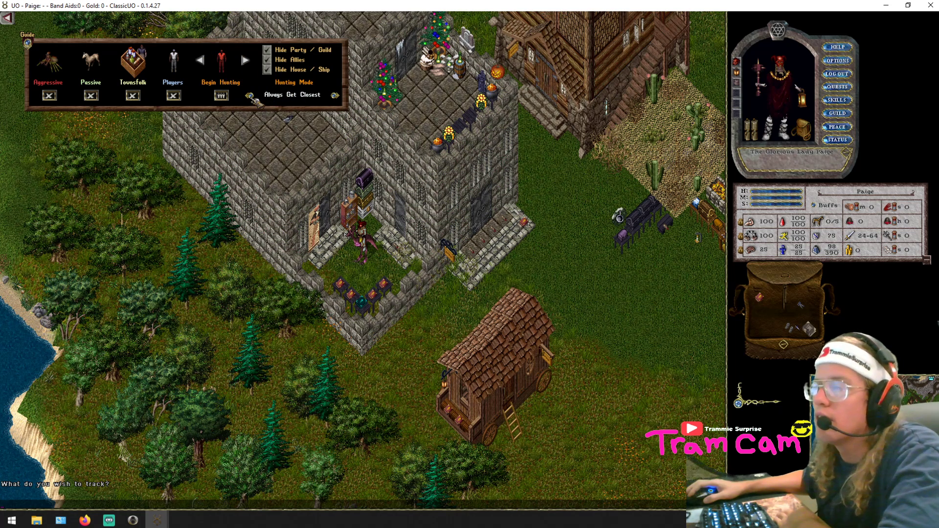
Step: Untick Hide House/Ship, Allies and Party/Guild, target Players, then begin and stop hunting
left_click(266, 70)
left_click(267, 60)
left_click(266, 49)
left_click(201, 60)
left_click(201, 60)
left_click(201, 60)
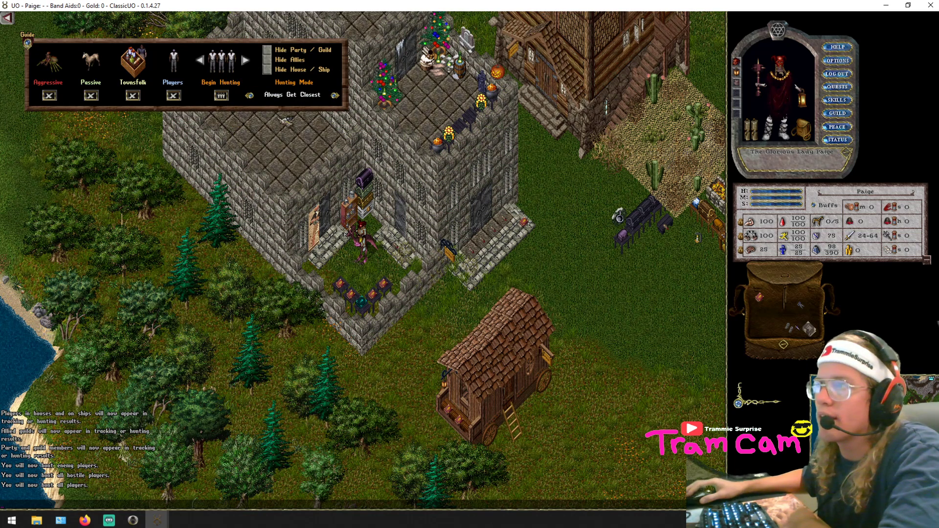
left_click(222, 96)
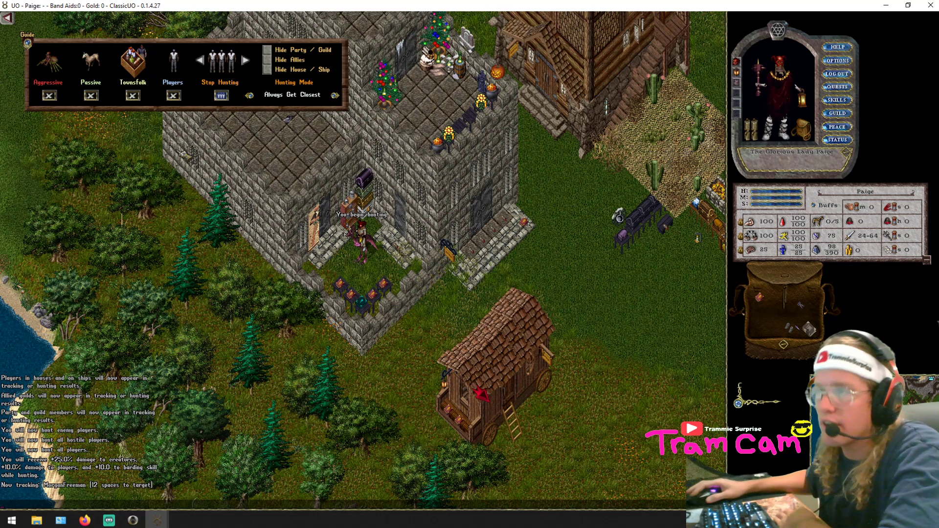
left_click(221, 96)
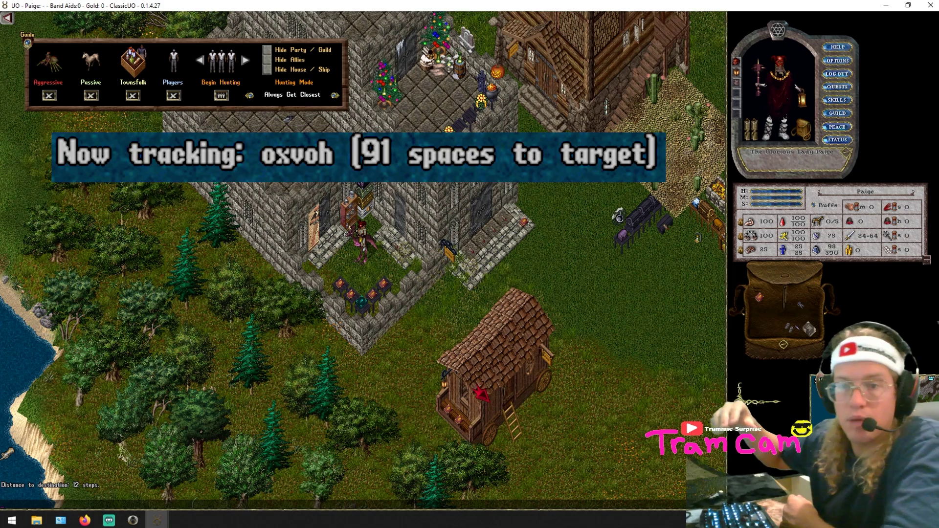
Step: Reopen Razor's overhead messages editor and replace the search text with 'Now trac'
mouse_move(164, 520)
left_click(211, 472)
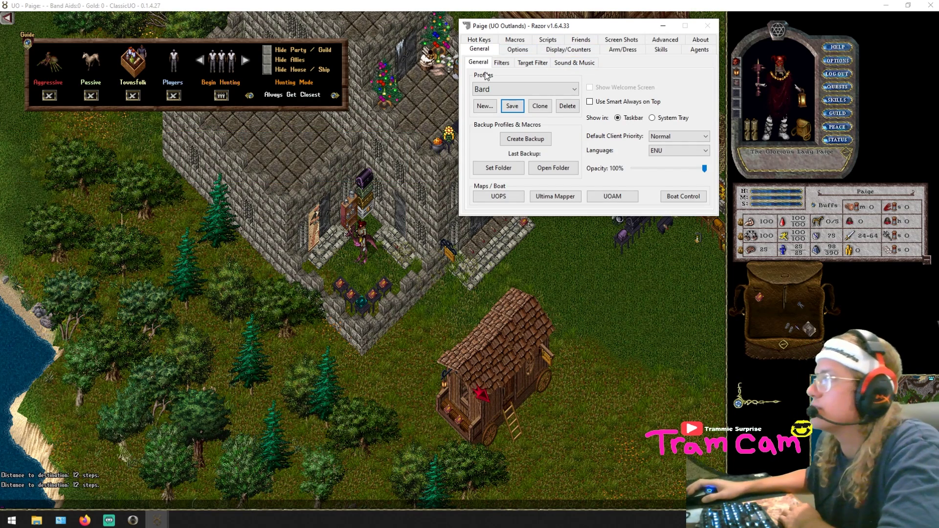
left_click(518, 49)
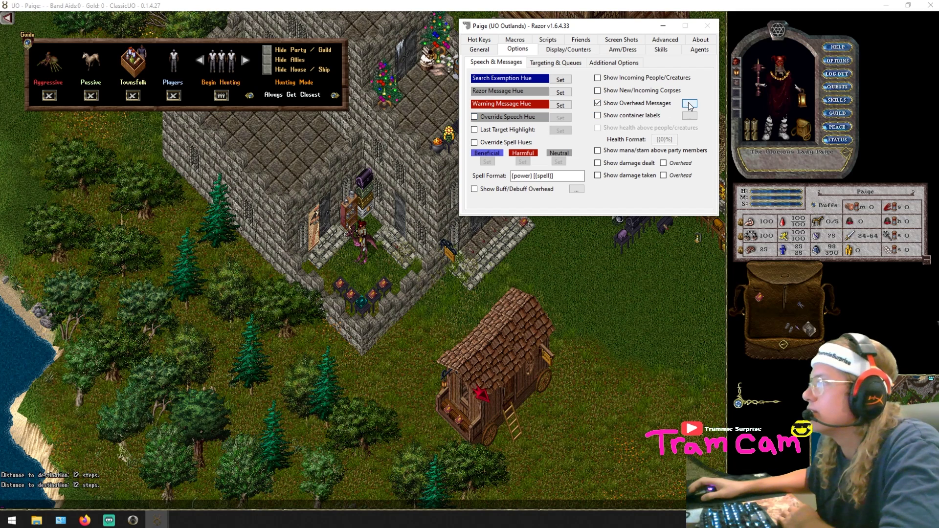
left_click(690, 104)
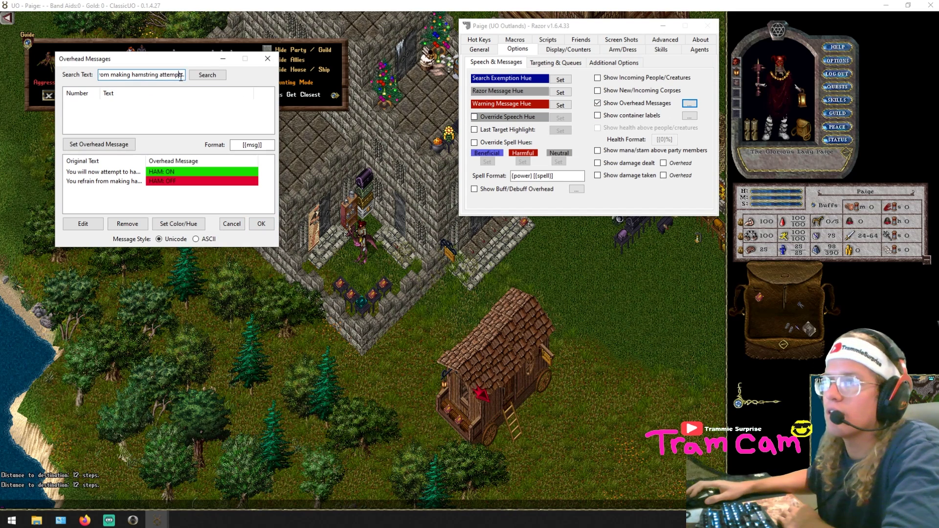
key("ctrl+a")
key("BackSpace")
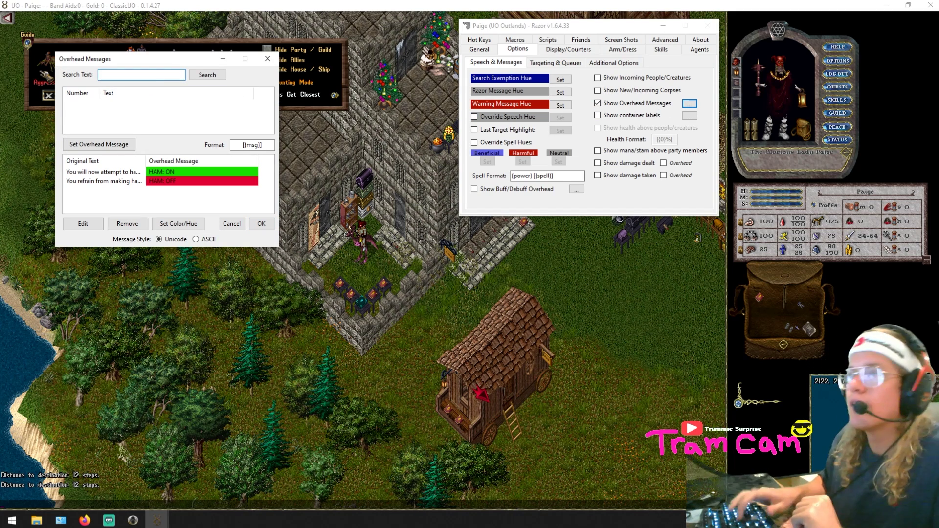
type("Now tracking:")
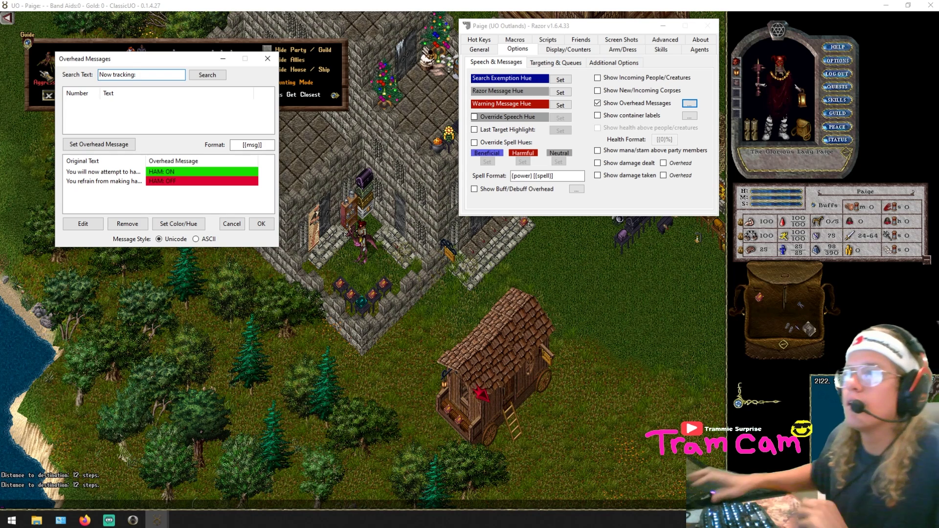
Step: Add the overhead message 'Enemy Nearby' for the Now tracking: line
left_click(105, 144)
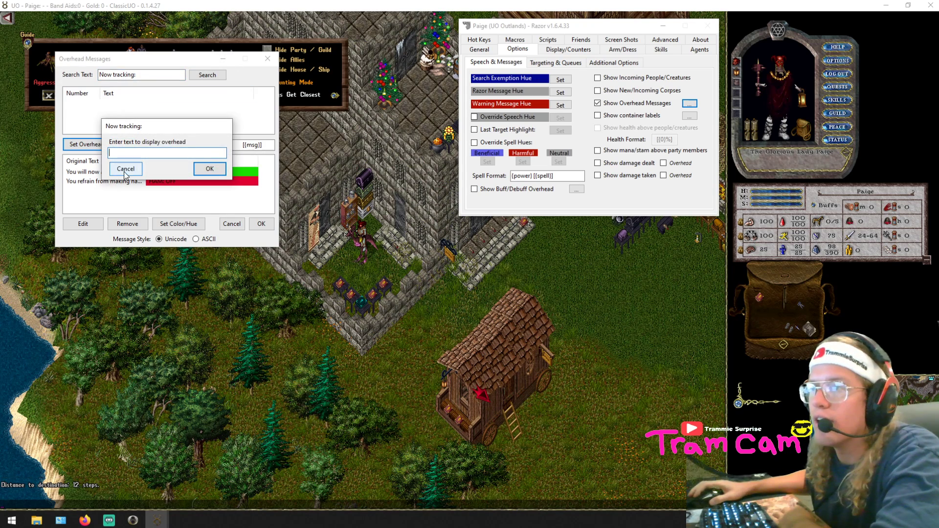
type("Enem")
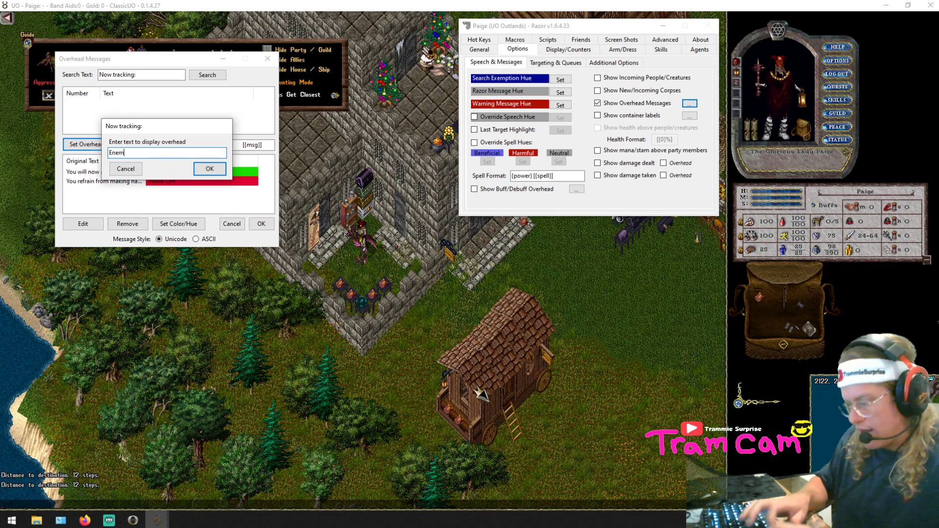
type("y Nearby")
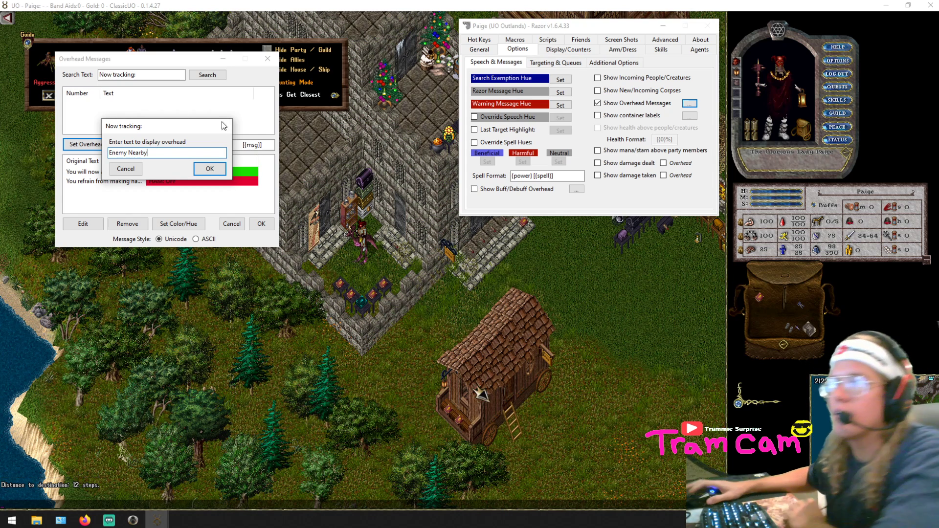
left_click(210, 165)
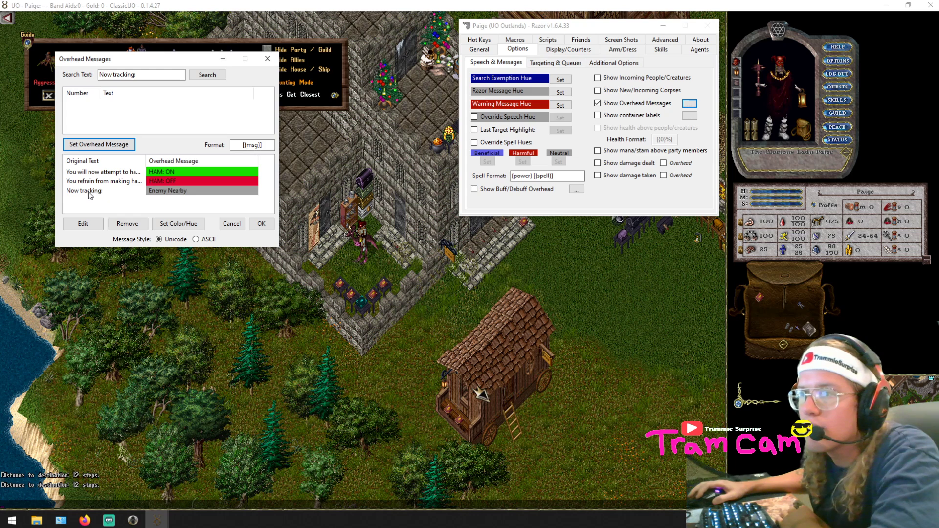
Step: Set Enemy Nearby to orange hue 43 picked from the in-game palette
left_click(176, 228)
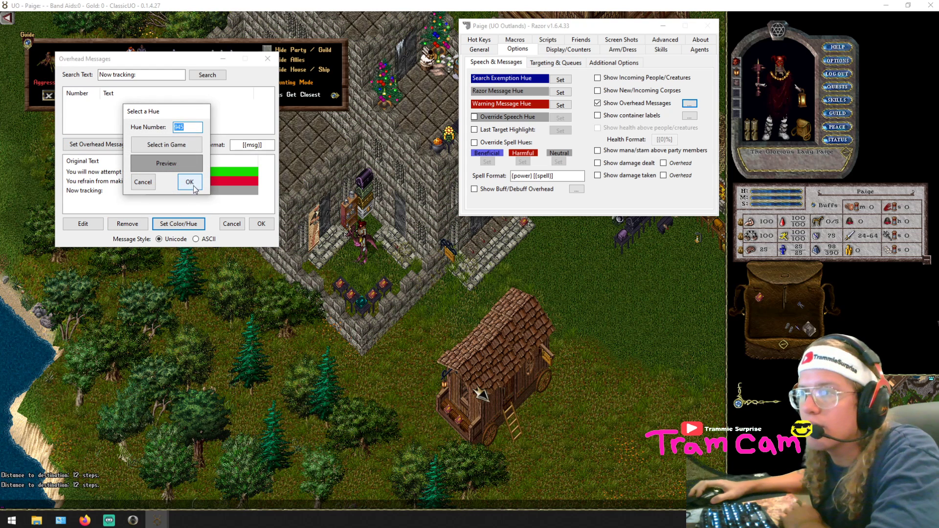
left_click(179, 146)
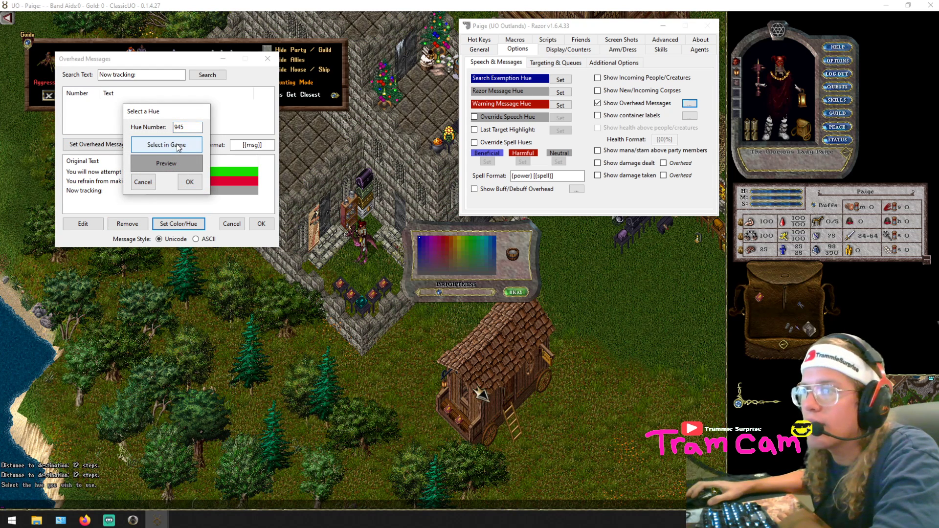
left_click(451, 239)
left_click(514, 292)
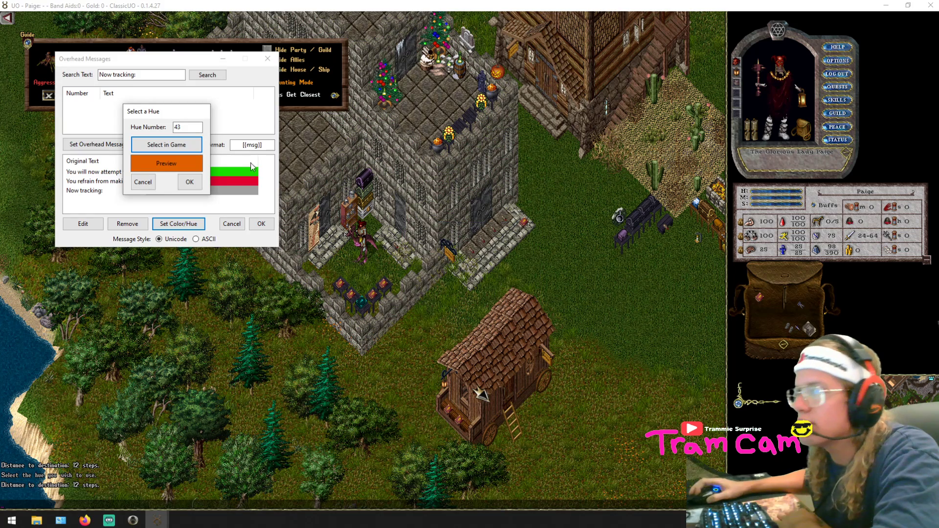
left_click(189, 182)
Step: Save the overhead message list and start hunting, leaving the mode on Always Get Closest
left_click(267, 224)
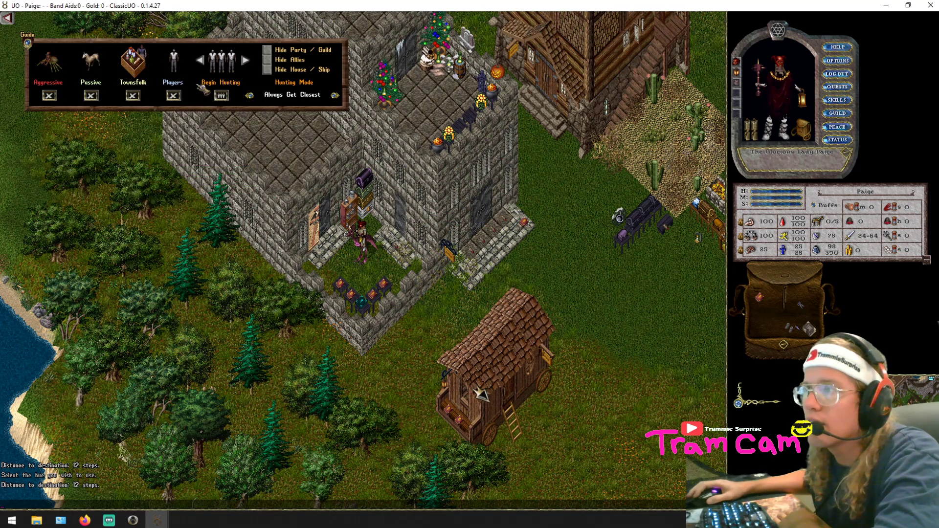
left_click(221, 96)
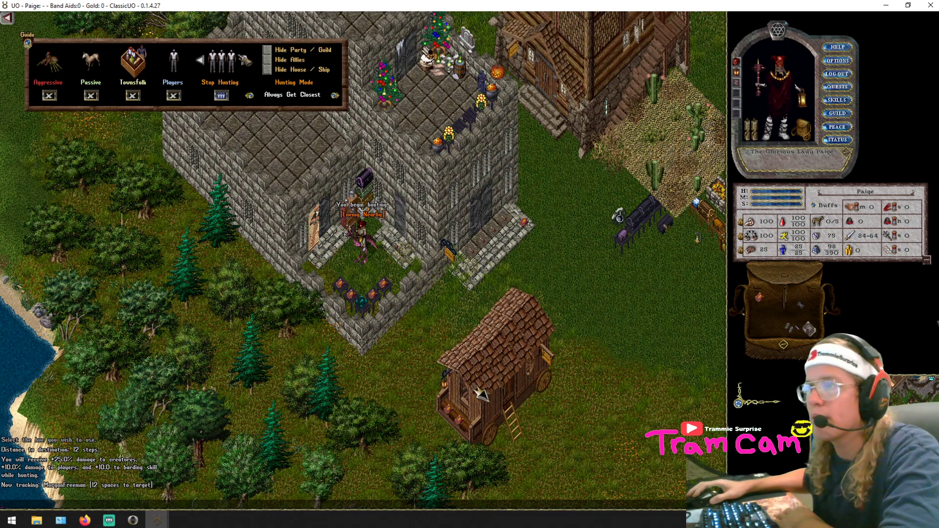
left_click(249, 96)
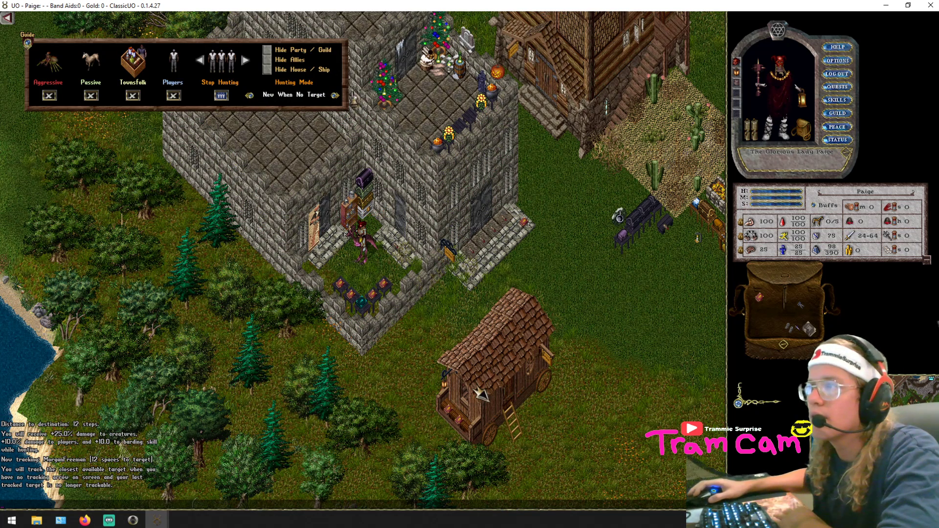
left_click(336, 95)
Step: Restart the hunt targeting hostile players, close the hunting bar, and bring Razor's options forward
left_click(236, 68)
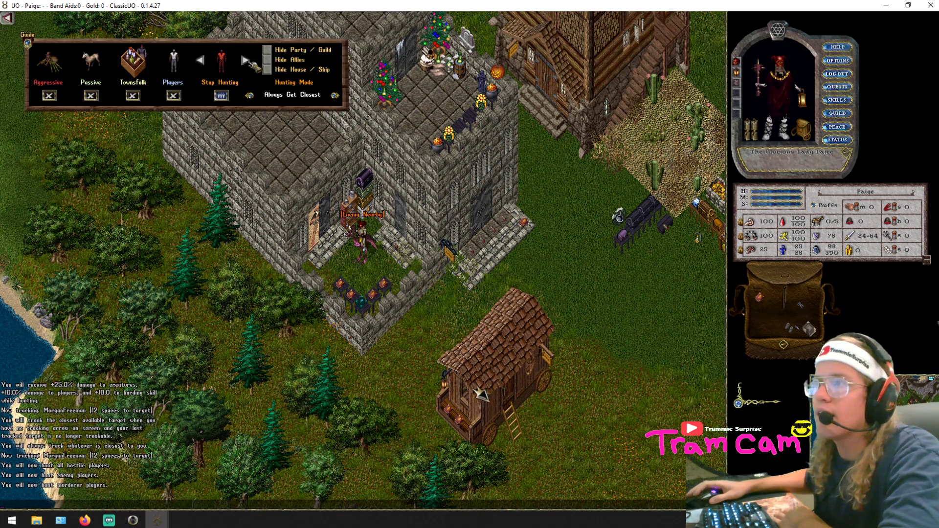
left_click(221, 95)
left_click(221, 96)
right_click(233, 66)
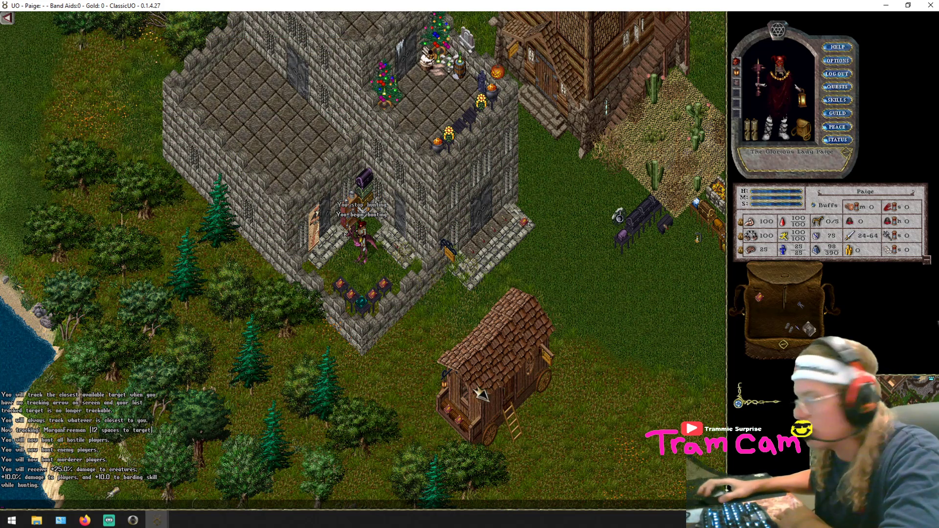
left_click(157, 520)
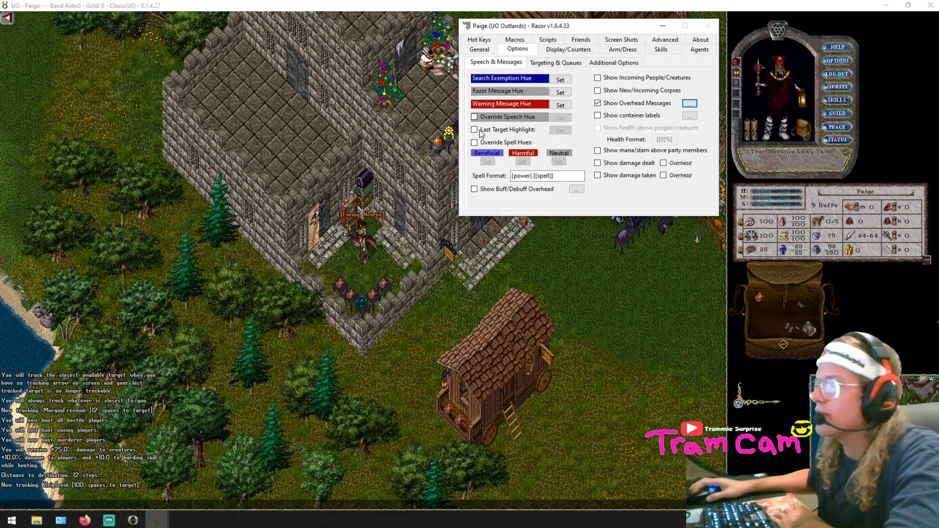